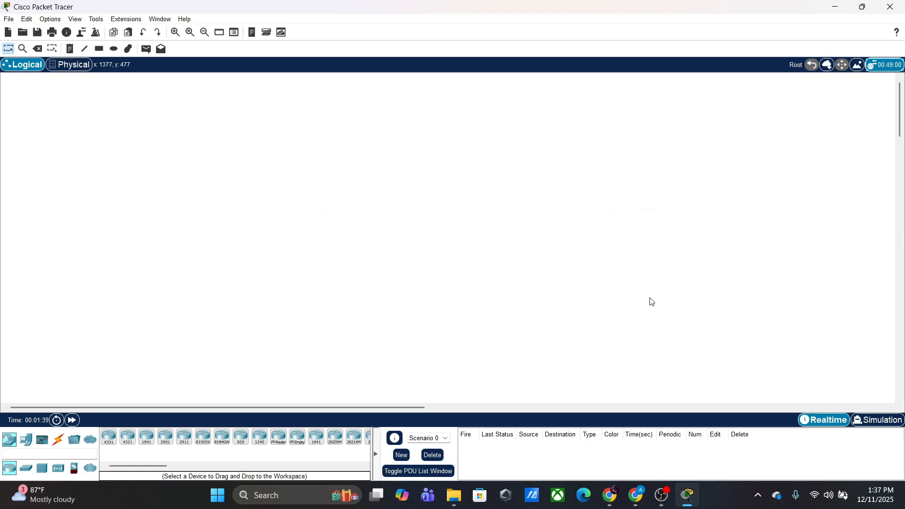
# Step: Open the recently used project file "ujian jarkom.pkt" from the Jarkom folder
pyautogui.click(9, 21)
pyautogui.moveTo(80, 66)
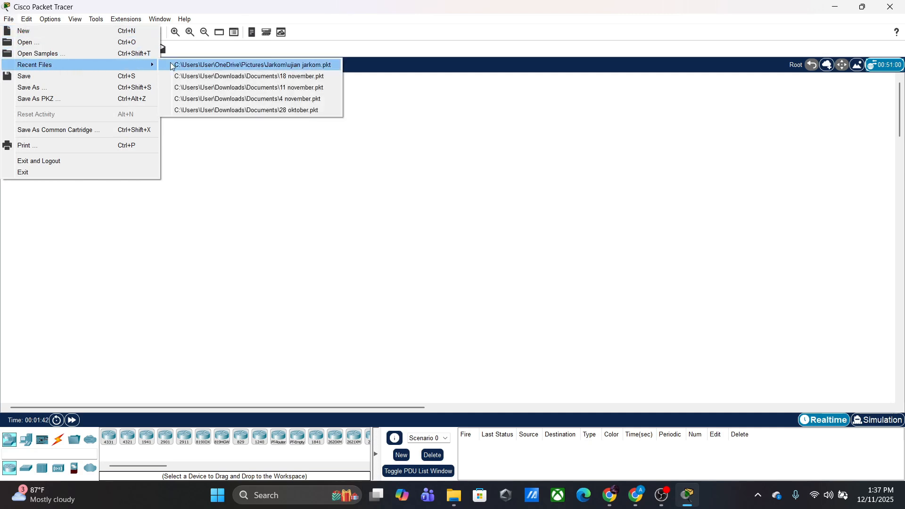
pyautogui.click(186, 68)
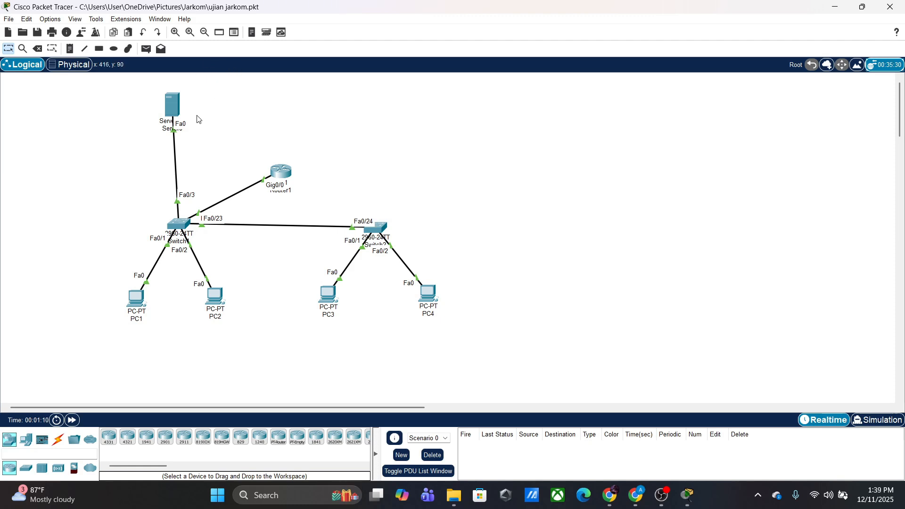
# Step: Display the VLAN summary on Switch1's command line with "show vlan brief", and put its window away
pyautogui.click(184, 223)
pyautogui.click(396, 92)
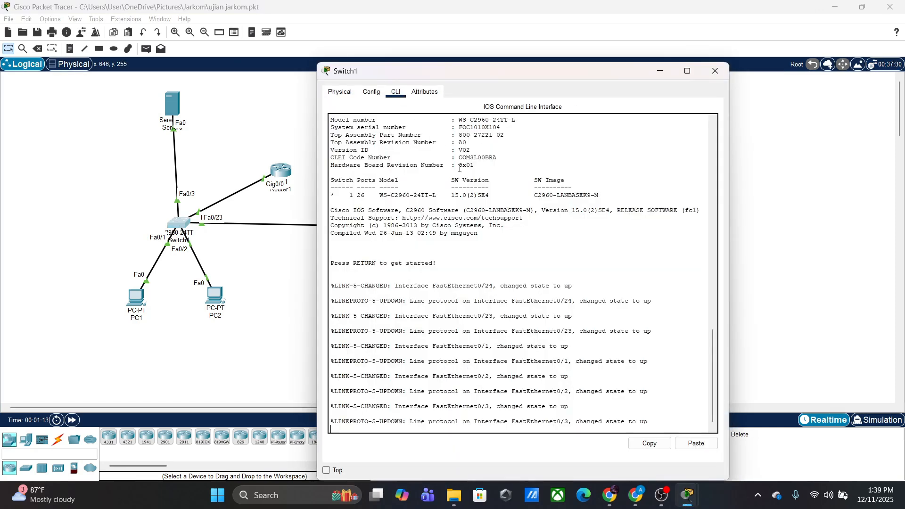
pyautogui.press('Return')
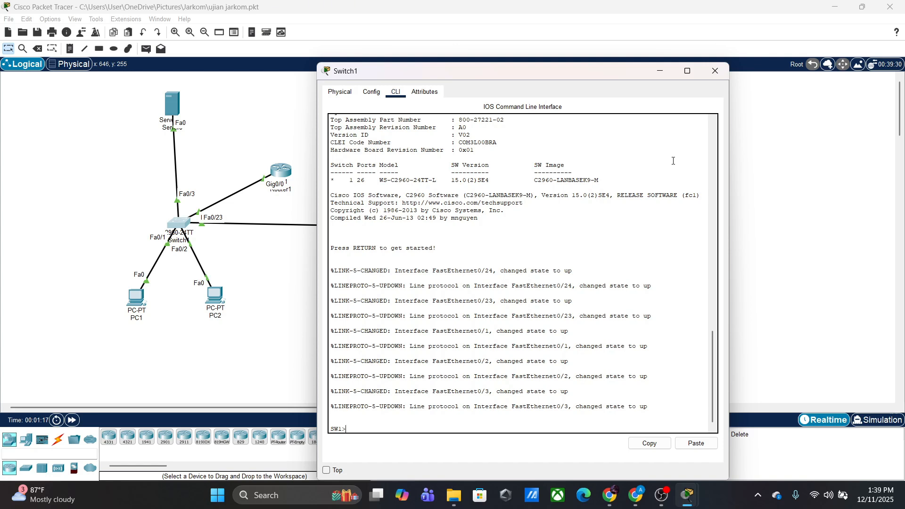
pyautogui.write('show vlan brief')
pyautogui.press('Return')
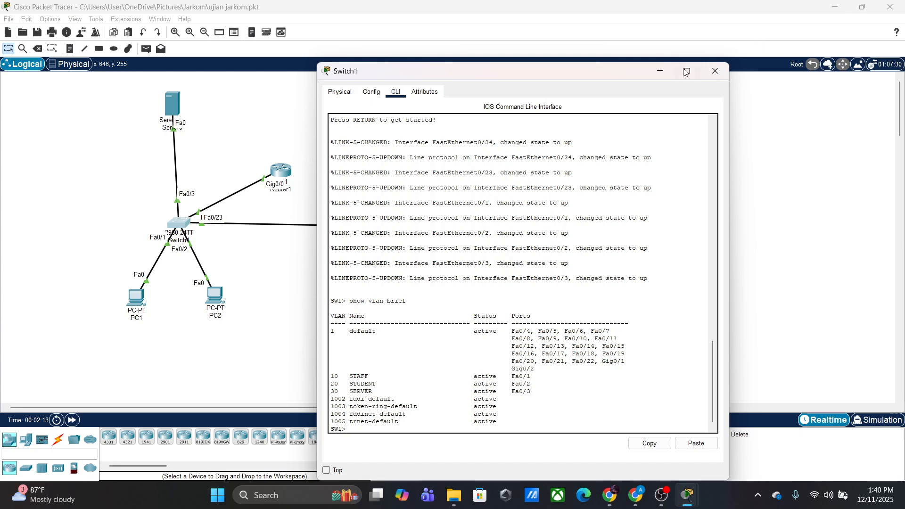
pyautogui.click(660, 71)
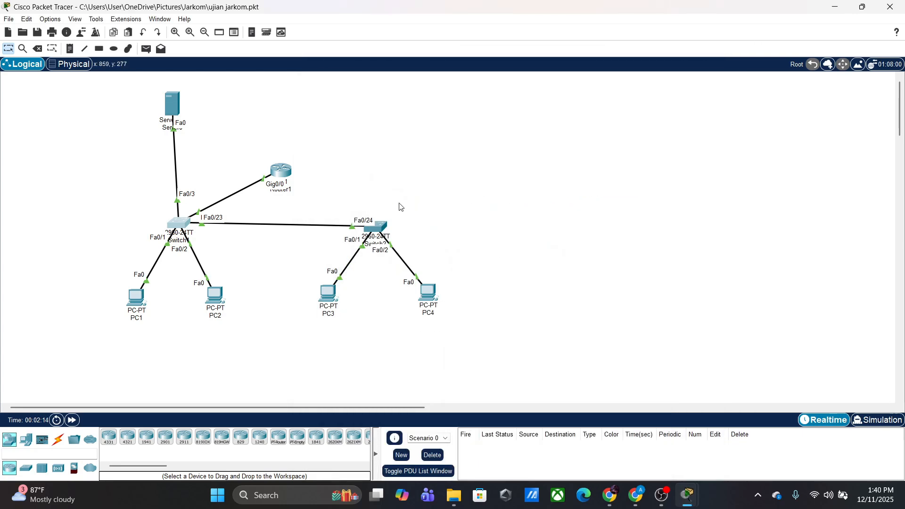
# Step: Display the VLAN summary on Switch2's command line with "show vlan brief", and close its window
pyautogui.click(376, 231)
pyautogui.click(394, 92)
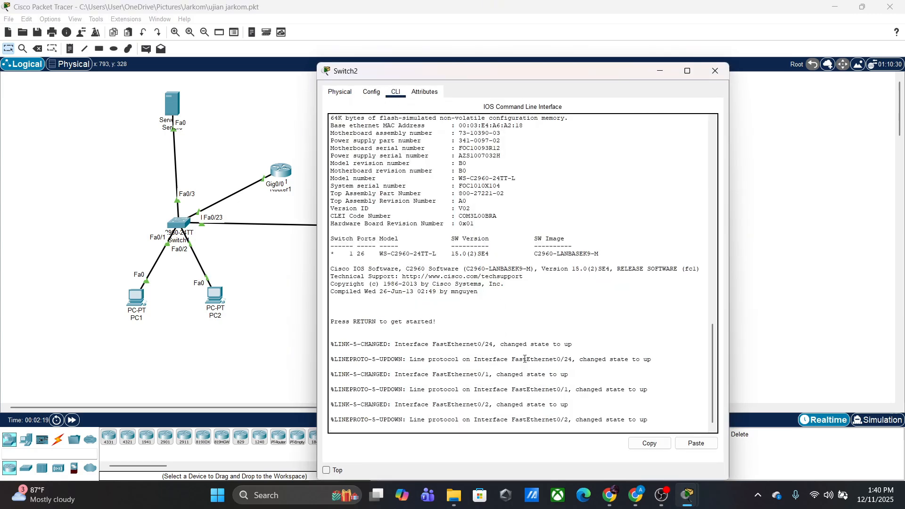
pyautogui.press('Return')
pyautogui.write('sh')
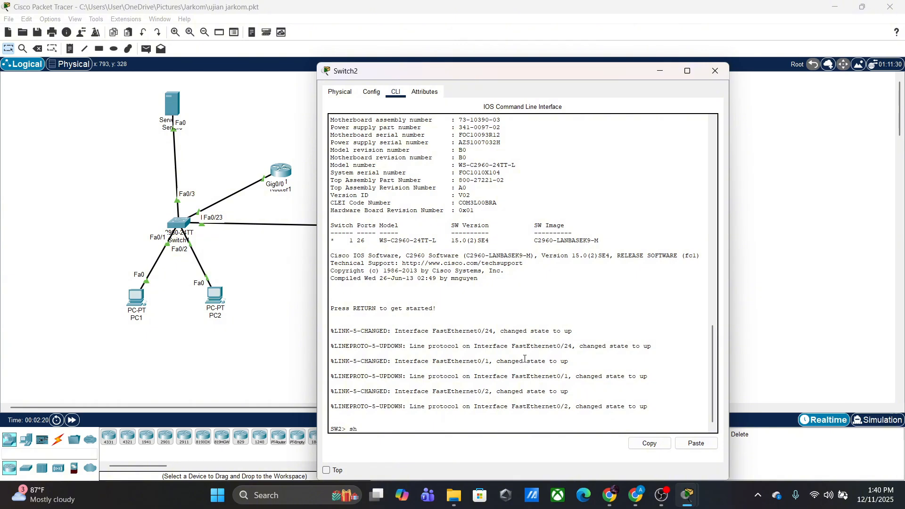
pyautogui.write('ow vlan')
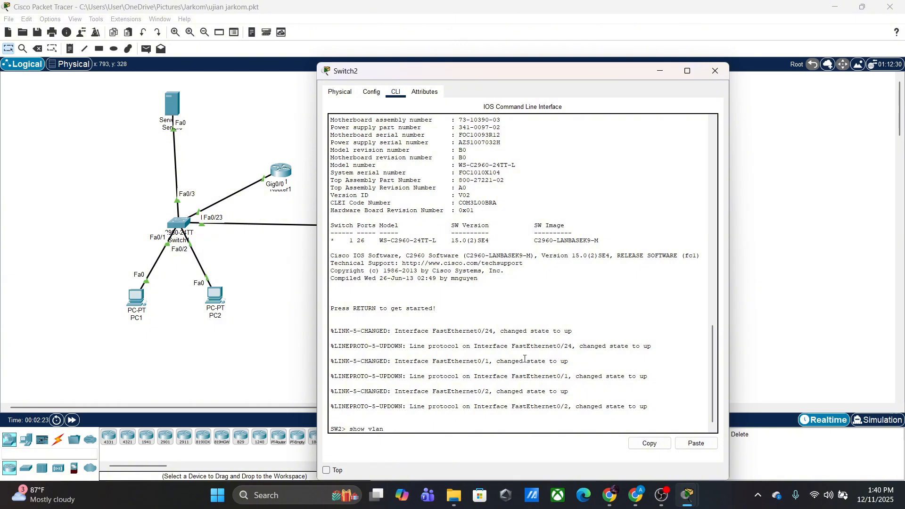
pyautogui.write(' brief')
pyautogui.press('Return')
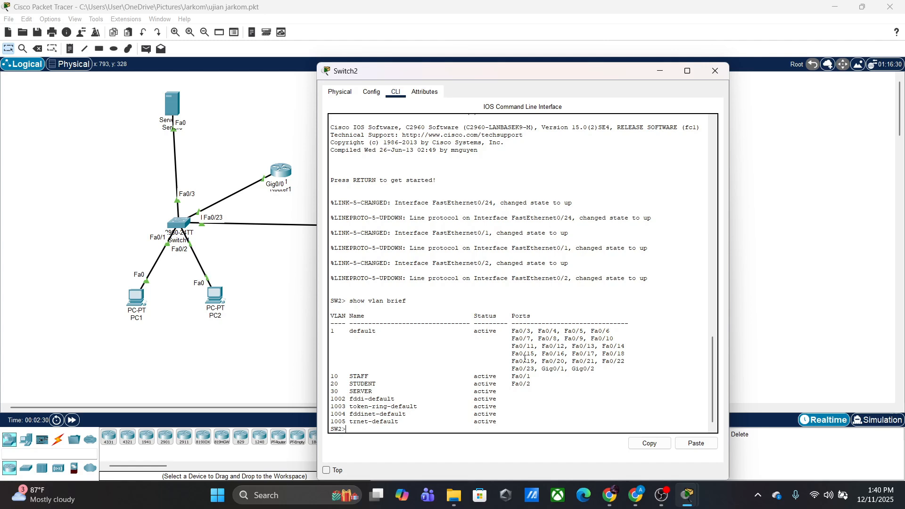
pyautogui.click(715, 71)
# Step: Enter privileged mode on Router1's command line and display the running configuration with "show run"
pyautogui.click(282, 180)
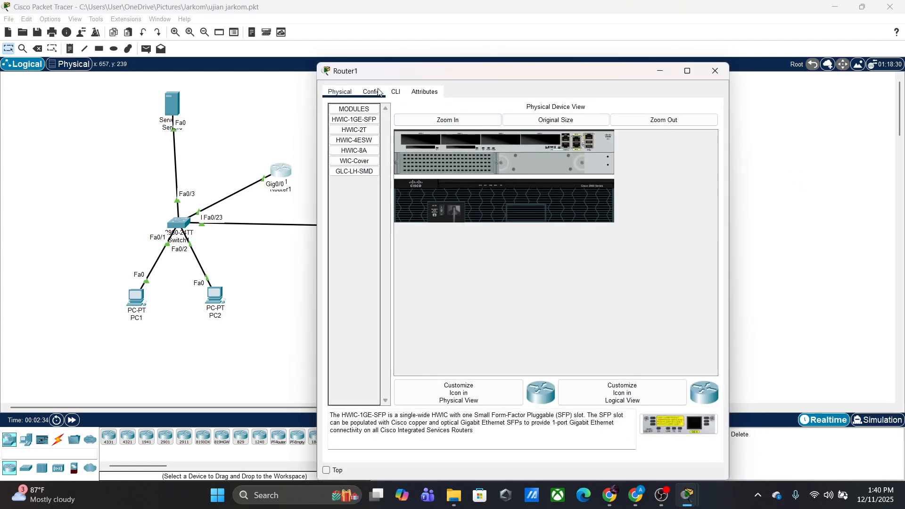
pyautogui.click(397, 92)
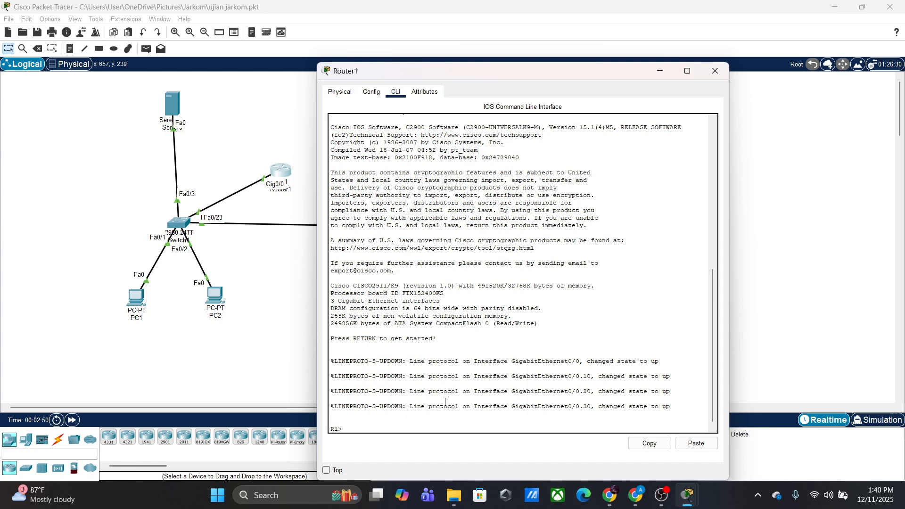
pyautogui.write('shw')
pyautogui.write('ow run')
pyautogui.press('Return')
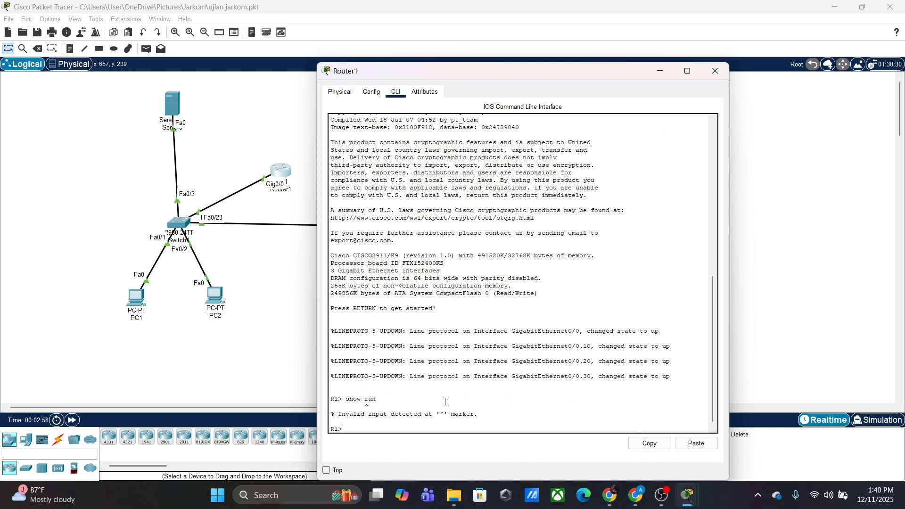
pyautogui.write('en')
pyautogui.press('Return')
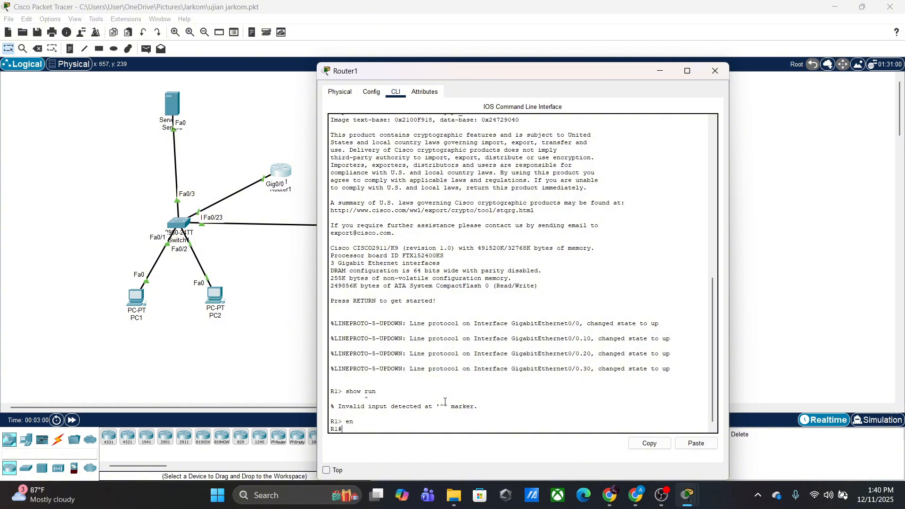
pyautogui.write('show run')
pyautogui.press('Return')
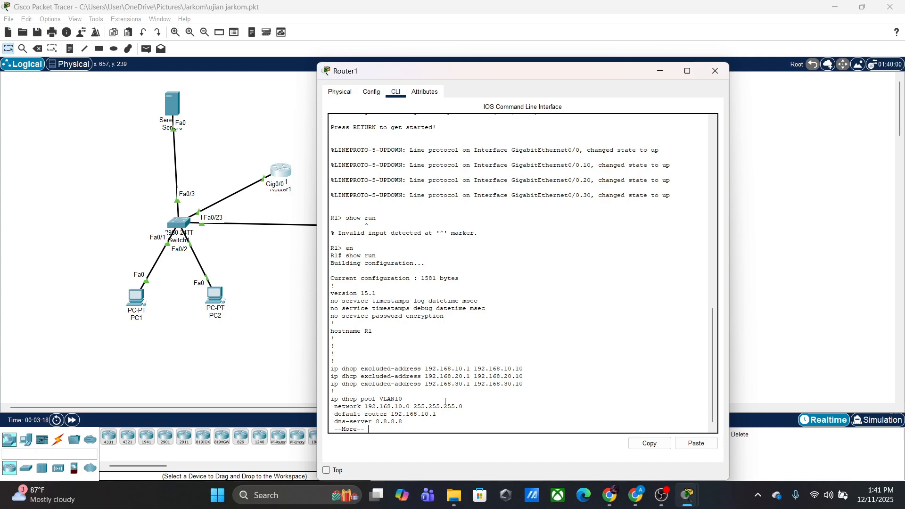
# Step: Page through Router1's running configuration, from the DHCP pools down to the GigabitEthernet0/0 subinterfaces and GigabitEthernet0/1
pyautogui.press('Return')
pyautogui.press('Return')
pyautogui.press('Return')
pyautogui.press('Return')
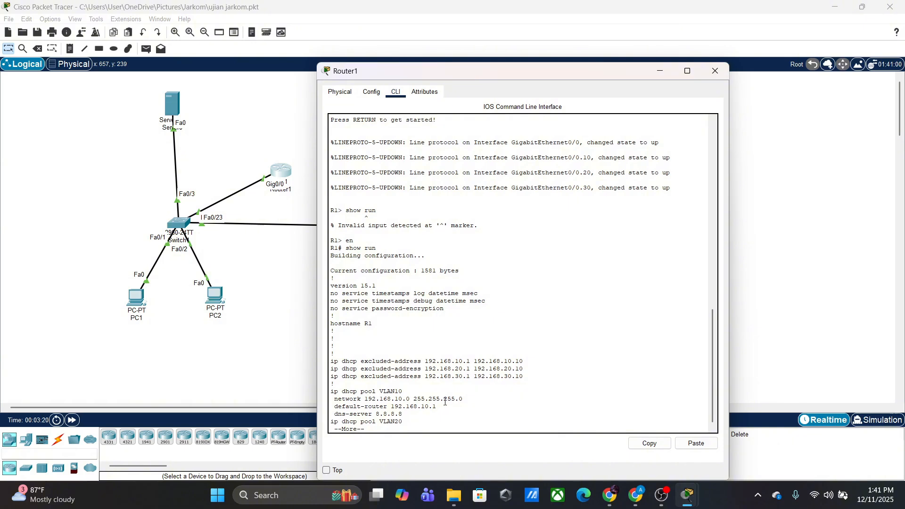
pyautogui.press('Return')
pyautogui.press('Return')
pyautogui.press('Return')
pyautogui.press('Return')
pyautogui.press('Return')
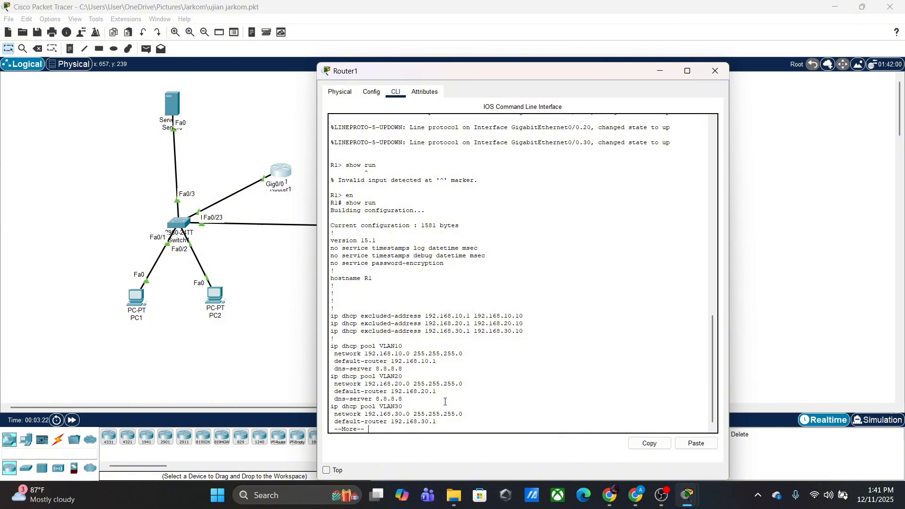
pyautogui.press('Return')
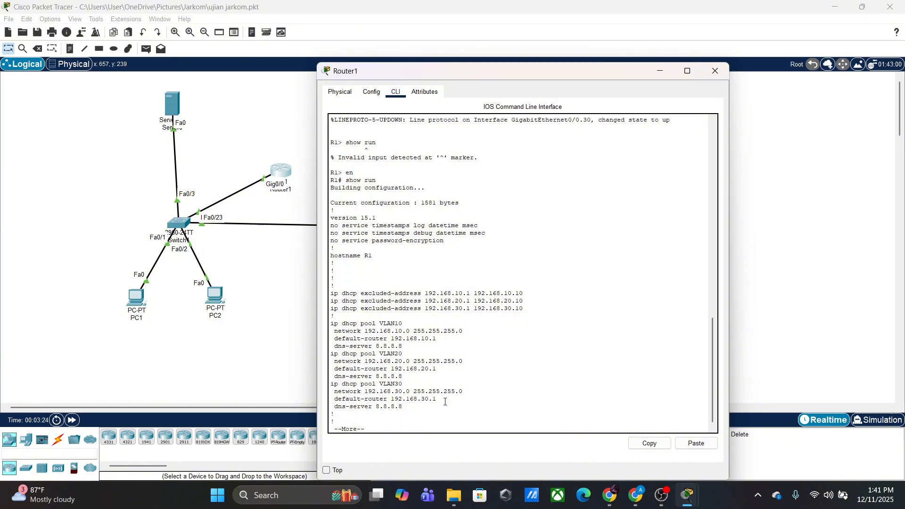
pyautogui.press('Return')
pyautogui.press('Return')
pyautogui.press('Return')
pyautogui.press('Return')
pyautogui.press('Return')
pyautogui.press('Return')
pyautogui.press('Return')
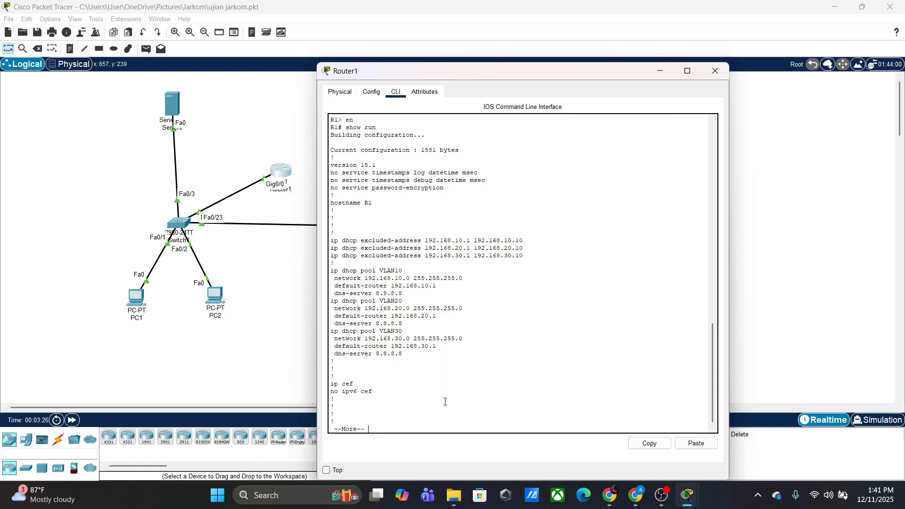
pyautogui.press('Return')
pyautogui.press('Return')
pyautogui.press('Return')
pyautogui.press('Return')
pyautogui.press('Return')
pyautogui.press('Return')
pyautogui.press('Return')
pyautogui.press('Return')
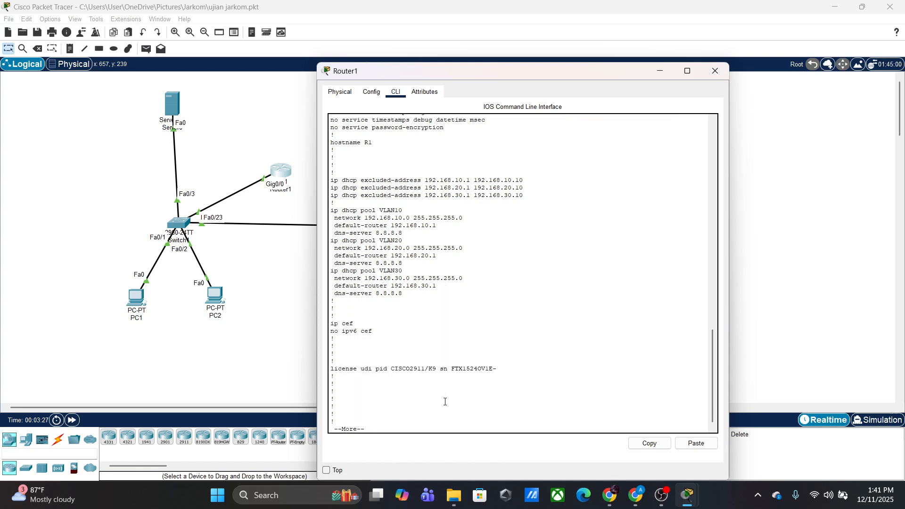
pyautogui.press('Return')
pyautogui.press('Return')
pyautogui.press('Return')
pyautogui.press('Return')
pyautogui.press('Return')
pyautogui.press('Return')
pyautogui.press('Return')
pyautogui.press('Return')
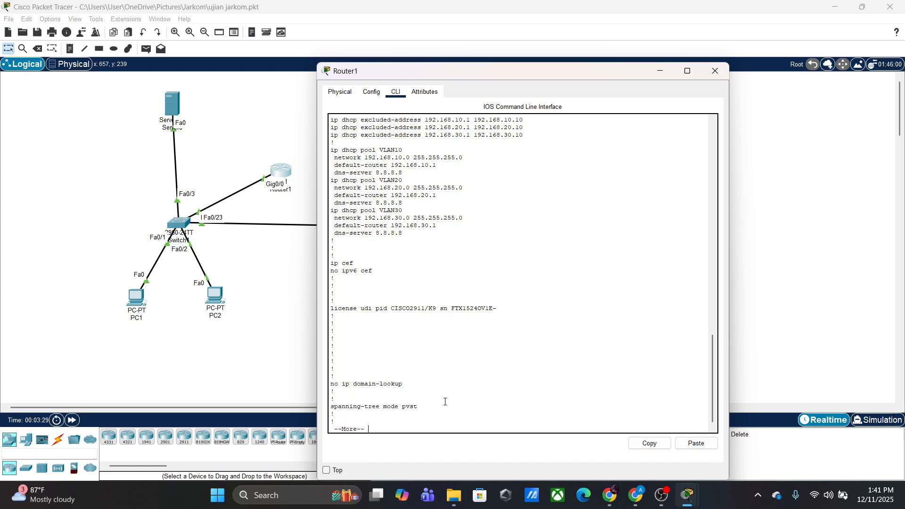
pyautogui.press('Return')
pyautogui.press('Return')
pyautogui.press('Return')
pyautogui.press('Return')
pyautogui.press('Return')
pyautogui.press('Return')
pyautogui.press('Return')
pyautogui.press('Return')
pyautogui.press('Return')
pyautogui.press('Return')
pyautogui.press('Return')
pyautogui.press('Return')
pyautogui.press('Return')
pyautogui.press('Return')
pyautogui.press('Return')
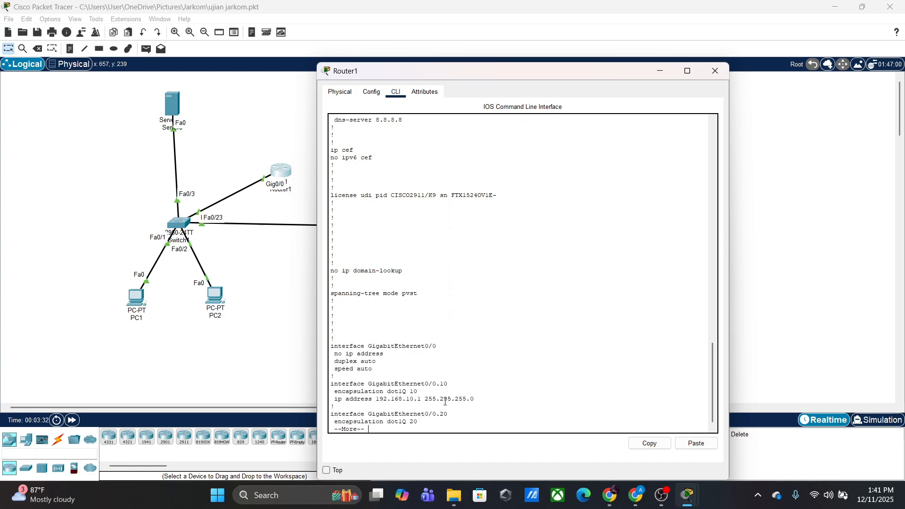
pyautogui.press('Return')
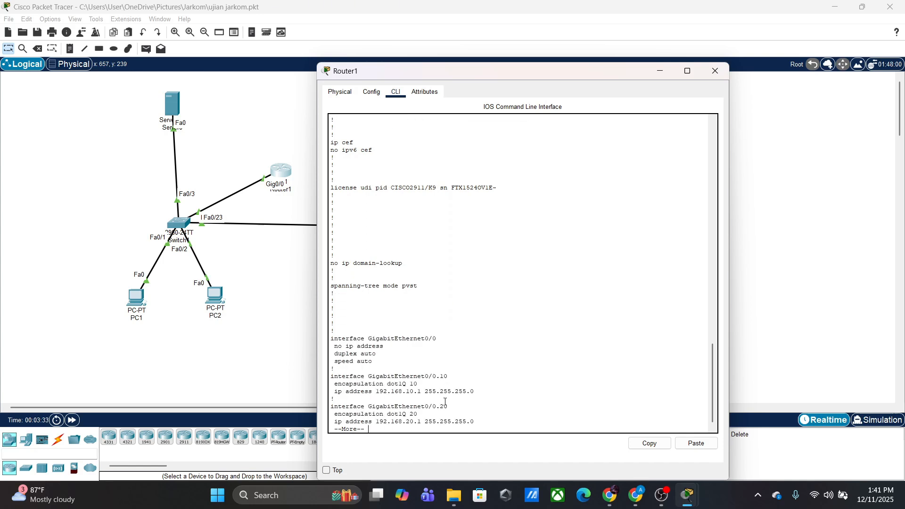
pyautogui.press('Return')
pyautogui.press('Return')
pyautogui.press('Return')
pyautogui.press('Return')
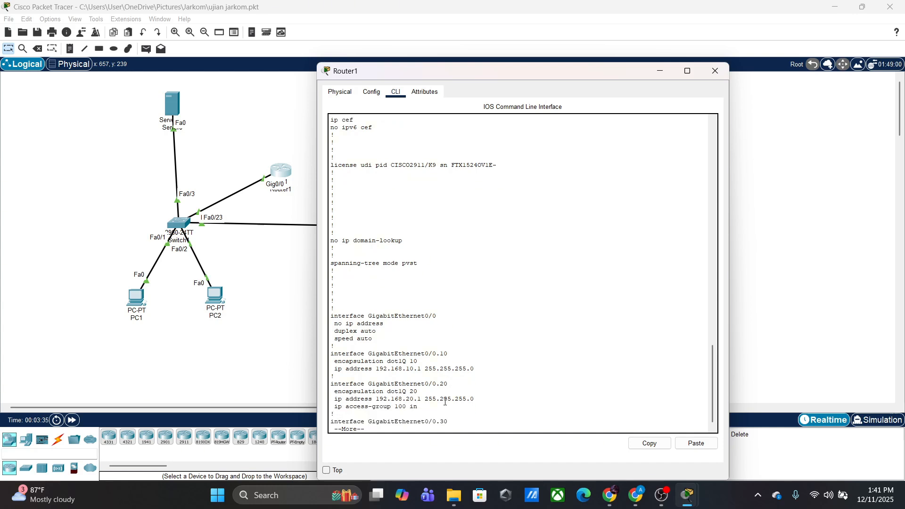
pyautogui.press('Return')
pyautogui.press('Return')
pyautogui.press('Return')
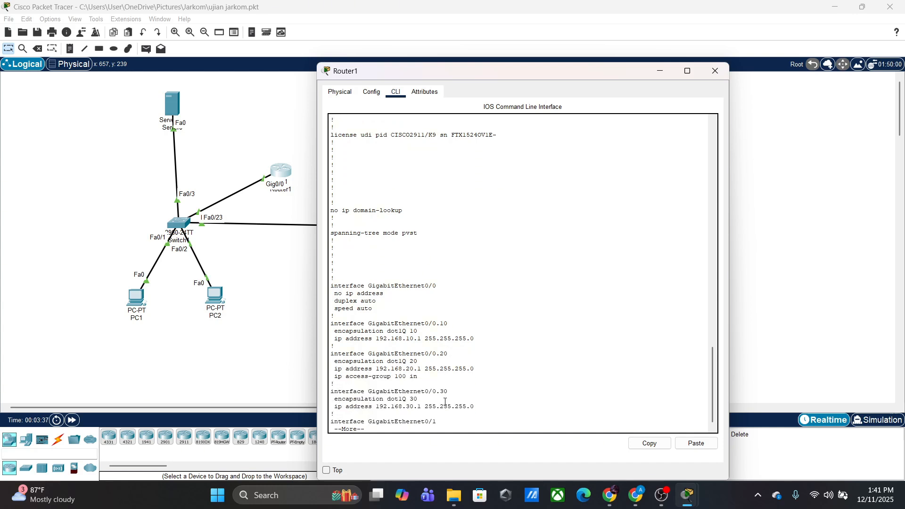
pyautogui.press('Return')
pyautogui.press('Return')
pyautogui.press('Return')
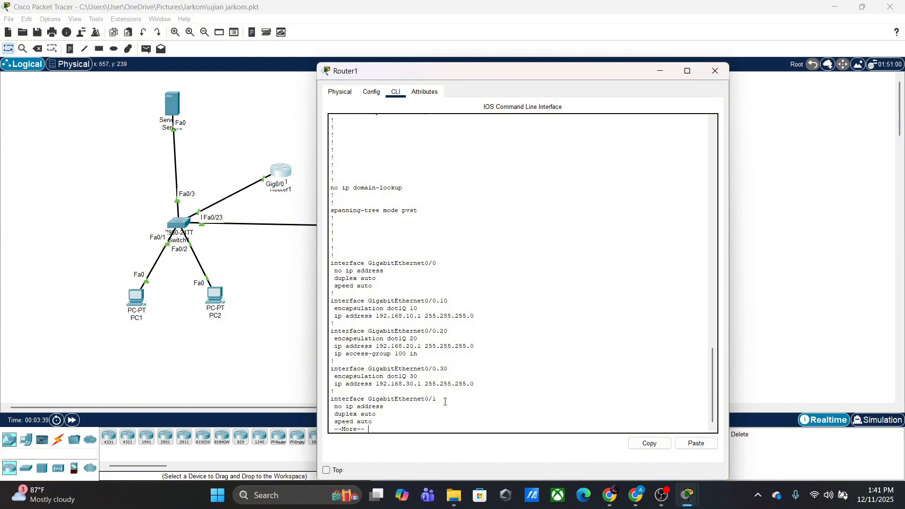
pyautogui.press('Return')
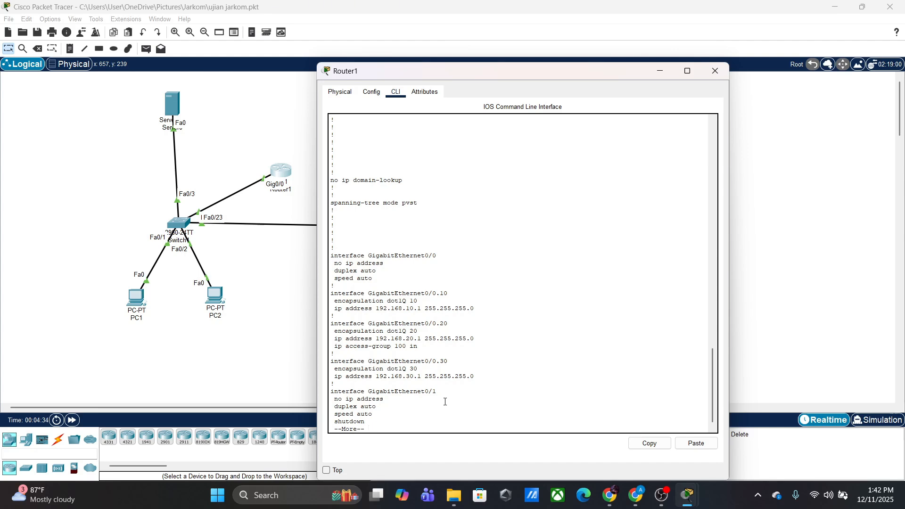
# Step: Review the DHCP pools for VLAN10, VLAN20 and VLAN30 in Router1's configuration output, and close the router window
pyautogui.scroll(9, 431, 367)
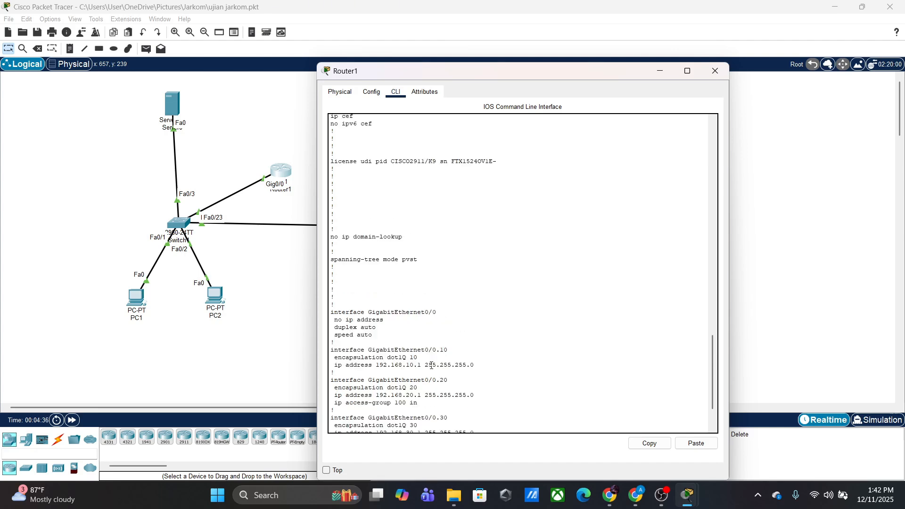
pyautogui.scroll(2, 434, 363)
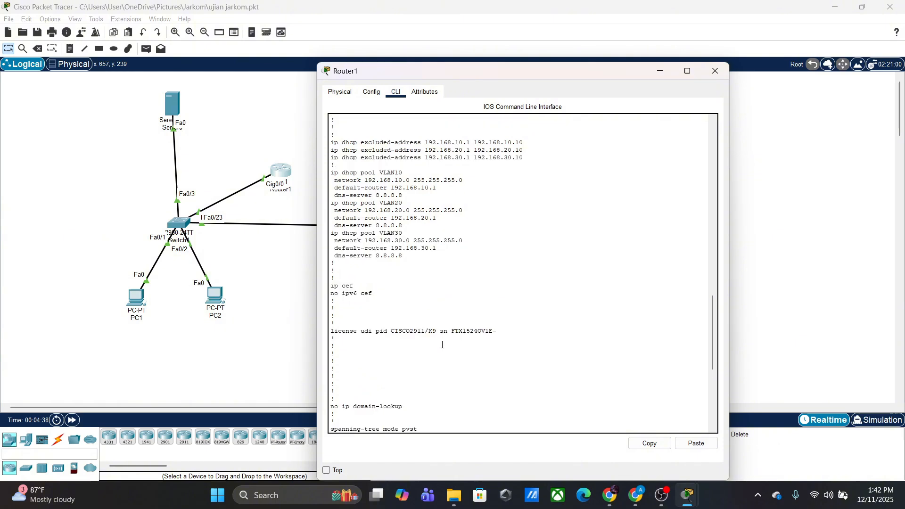
pyautogui.moveTo(422, 277); pyautogui.dragTo(335, 202)
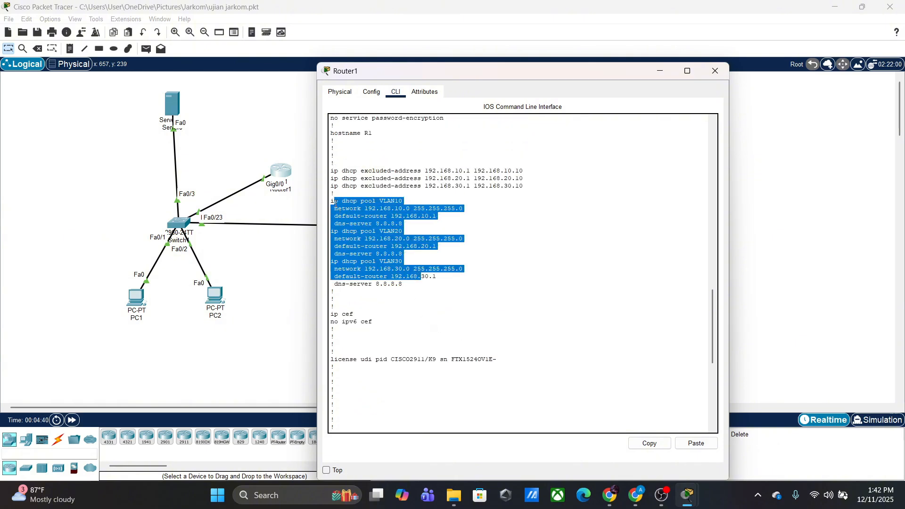
pyautogui.click(490, 299)
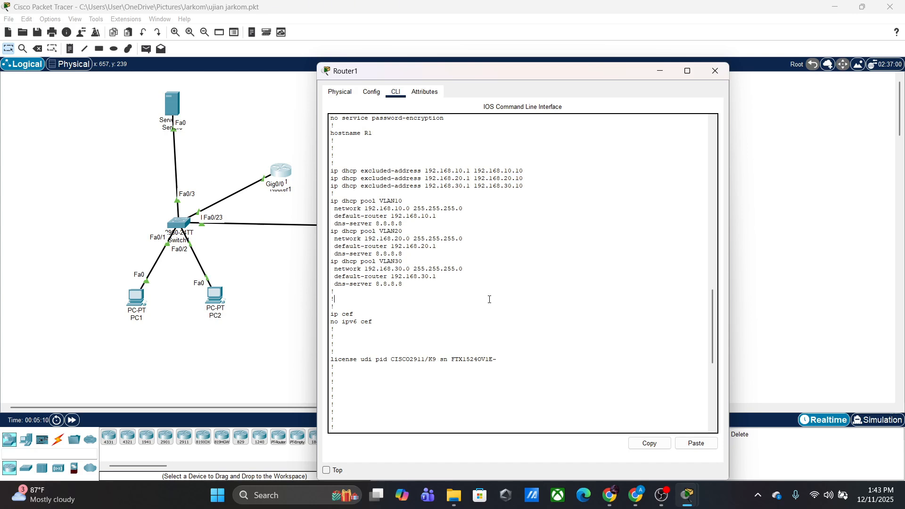
pyautogui.click(490, 298)
pyautogui.click(713, 78)
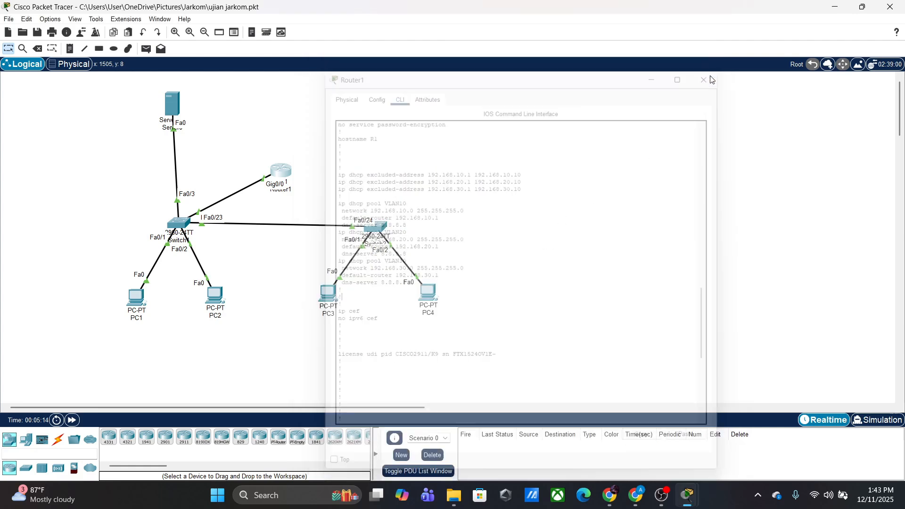
# Step: Open PC1's IP configuration to check its DHCP addressing
pyautogui.click(146, 312)
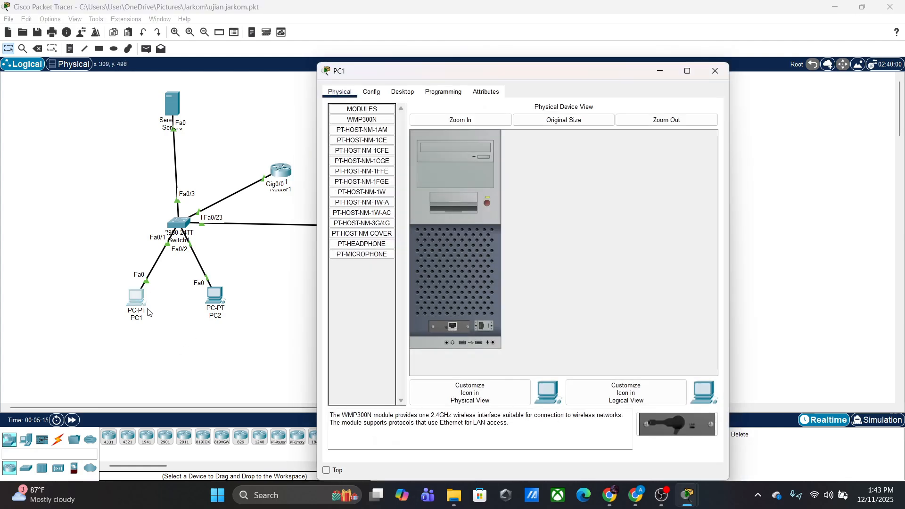
pyautogui.click(409, 93)
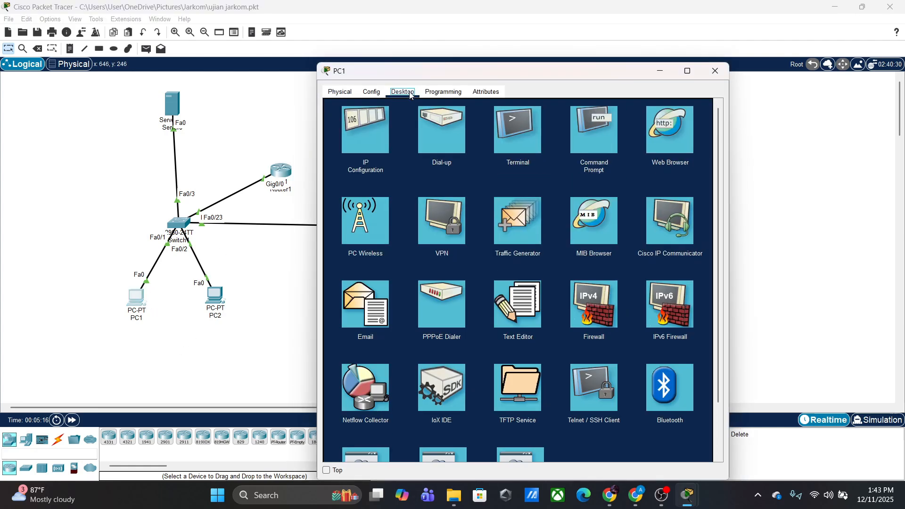
pyautogui.click(352, 141)
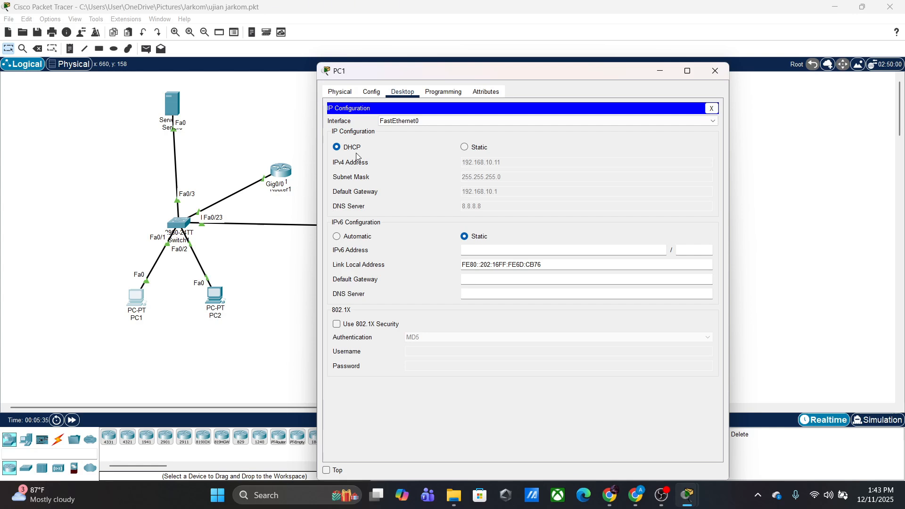
# Step: Close PC1's window, reopen Router1's command line and page through the rest of the running configuration to the R1# prompt
pyautogui.click(715, 71)
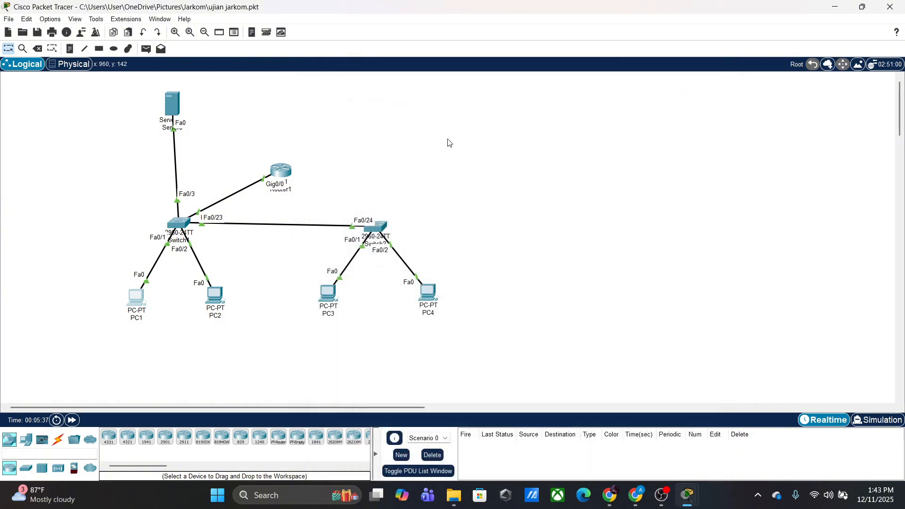
pyautogui.click(281, 171)
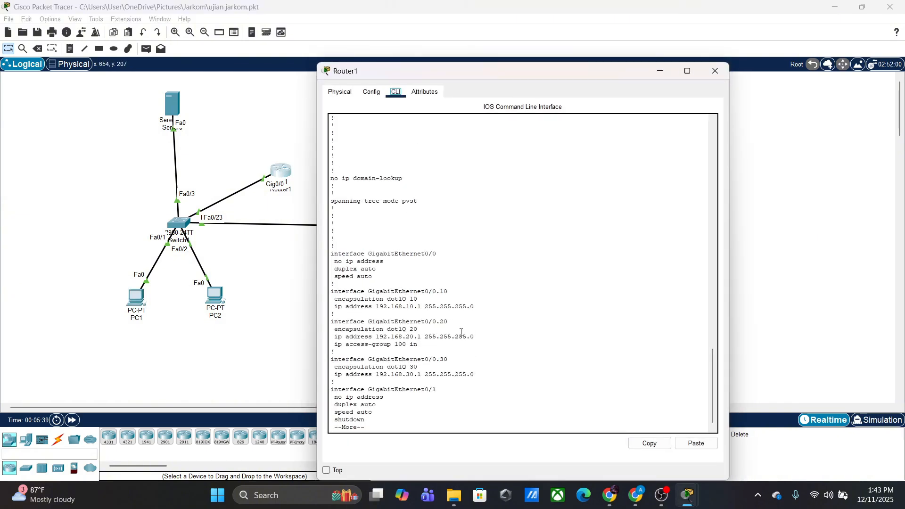
pyautogui.click(443, 428)
pyautogui.press('space')
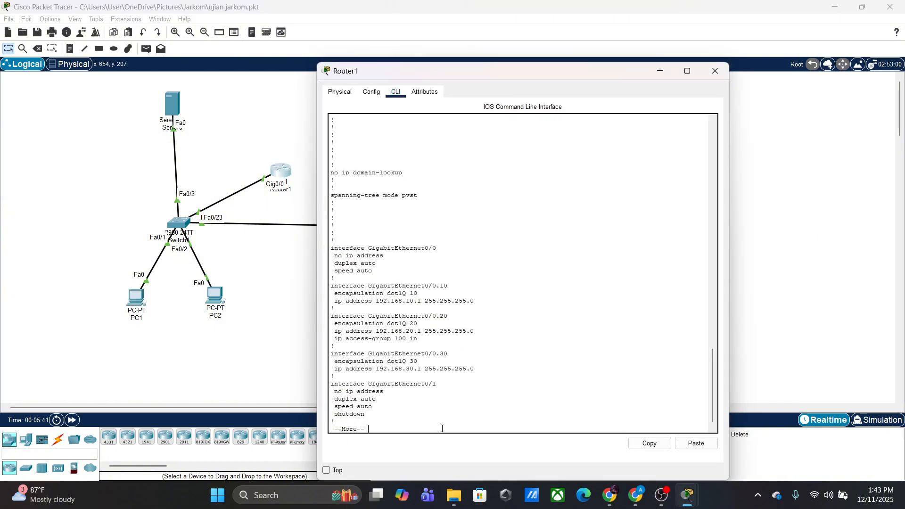
pyautogui.press('Return')
pyautogui.press('Return')
pyautogui.press('Return')
pyautogui.press('Return')
pyautogui.press('Return')
pyautogui.press('Return')
pyautogui.press('Return')
pyautogui.press('Return')
pyautogui.press('Return')
pyautogui.press('Return')
pyautogui.press('Return')
pyautogui.press('Return')
pyautogui.press('Return')
pyautogui.press('Return')
pyautogui.press('Return')
pyautogui.press('Return')
pyautogui.press('Return')
pyautogui.press('Return')
pyautogui.press('Return')
pyautogui.press('Return')
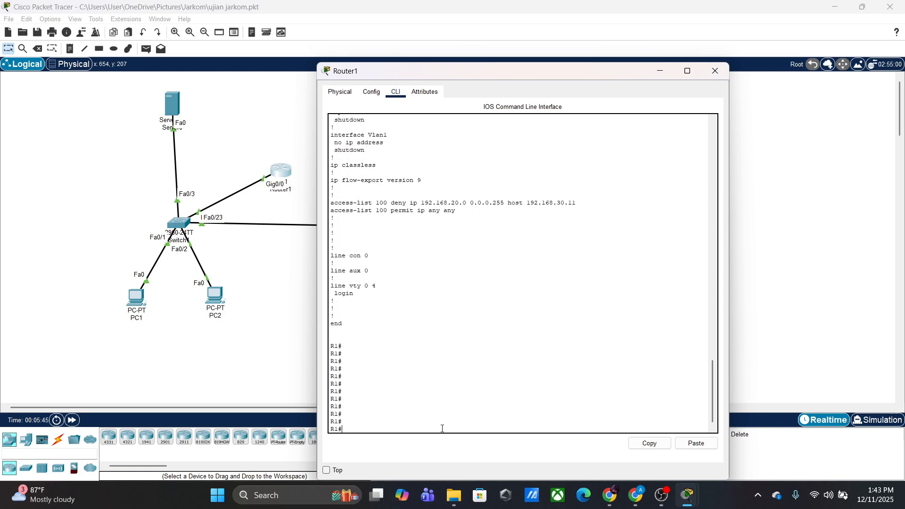
# Step: Display Router1's access lists with "show access-list", review the rules, and close the router window
pyautogui.write('show')
pyautogui.write(' ac')
pyautogui.write('cess')
pyautogui.write('-;is')
pyautogui.press('BackSpace')
pyautogui.press('BackSpace')
pyautogui.write('list')
pyautogui.press('Return')
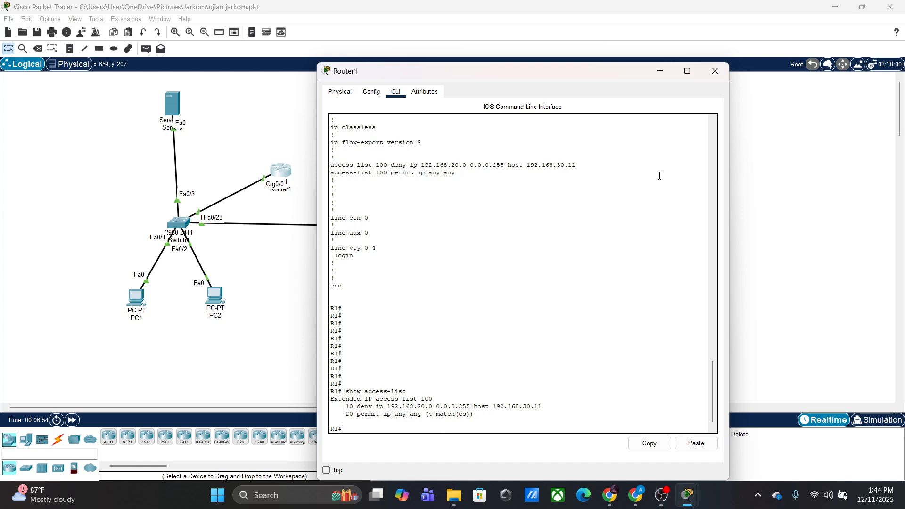
pyautogui.click(717, 72)
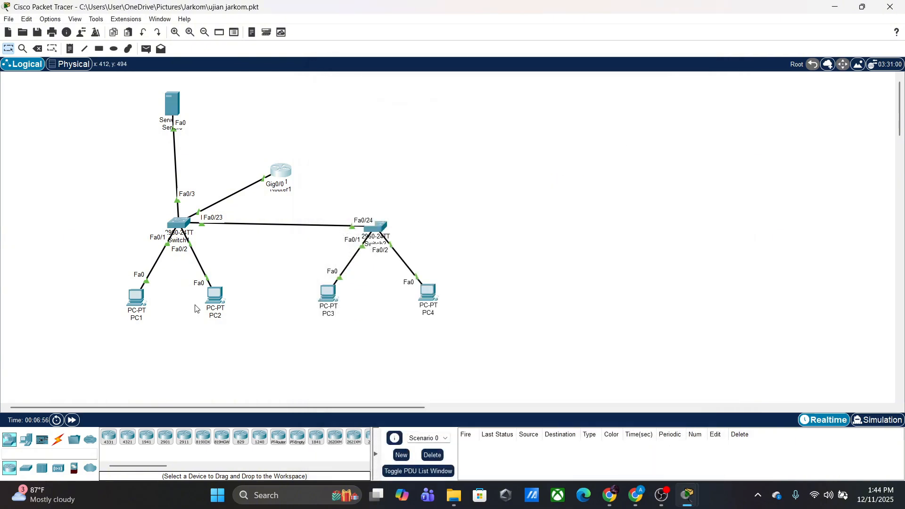
# Step: Ping the server at 192.168.30.11 from PC1's command prompt, and close the PC1 window
pyautogui.click(136, 301)
pyautogui.click(594, 175)
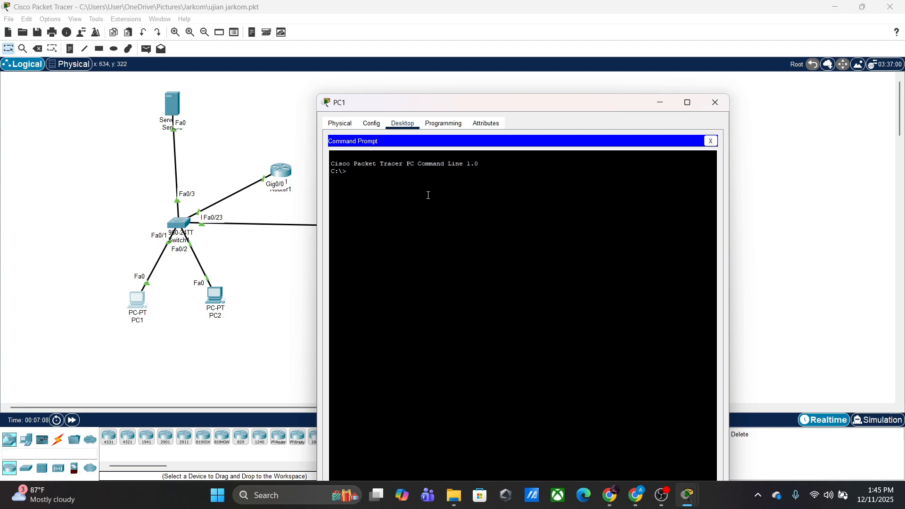
pyautogui.write('ping 192.168')
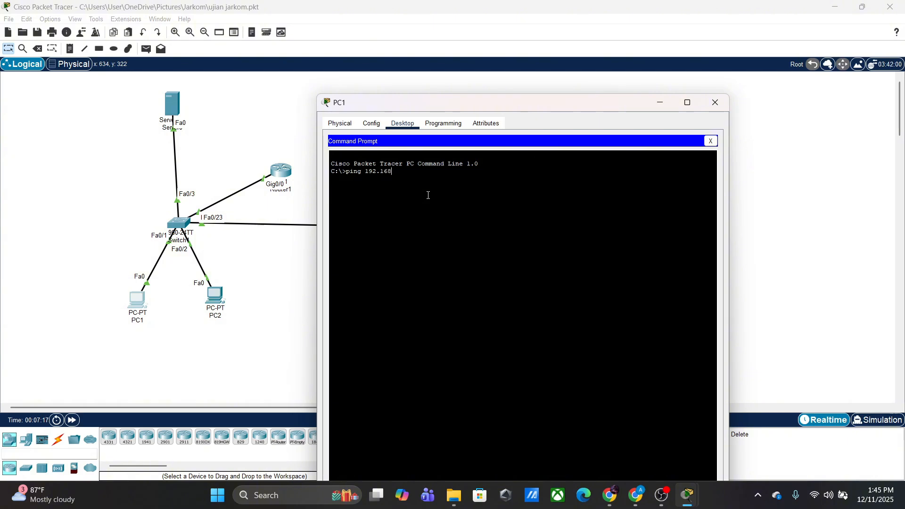
pyautogui.write('.30.11')
pyautogui.press('Return')
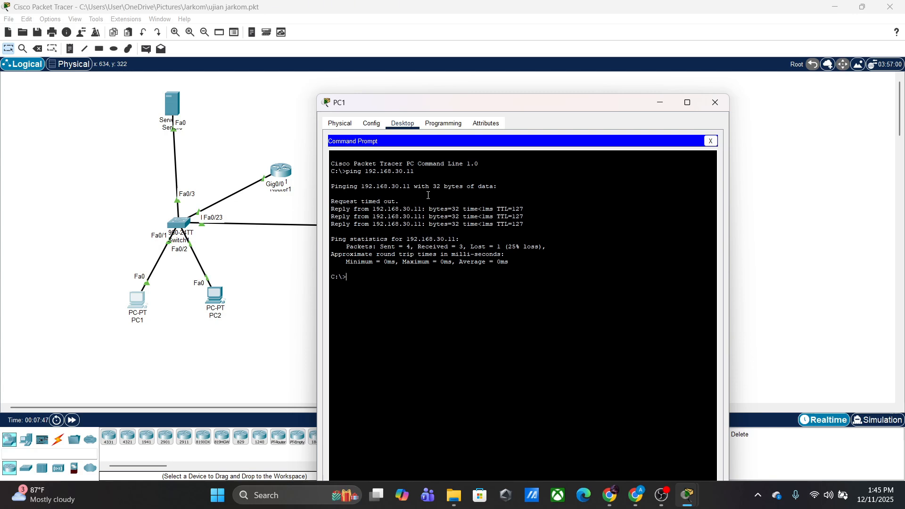
pyautogui.click(730, 107)
# Step: Ping the server at 192.168.30.11 from PC2's command prompt, and close the PC2 window
pyautogui.click(218, 295)
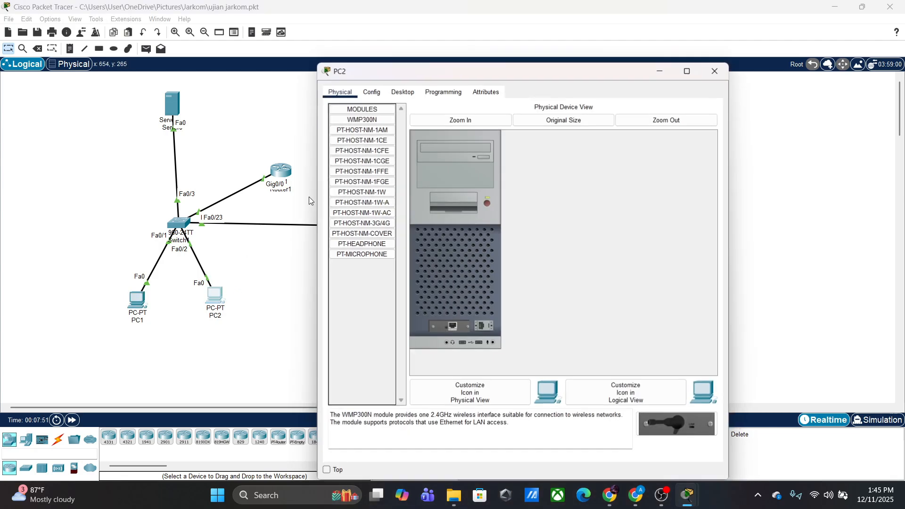
pyautogui.click(403, 91)
pyautogui.click(594, 172)
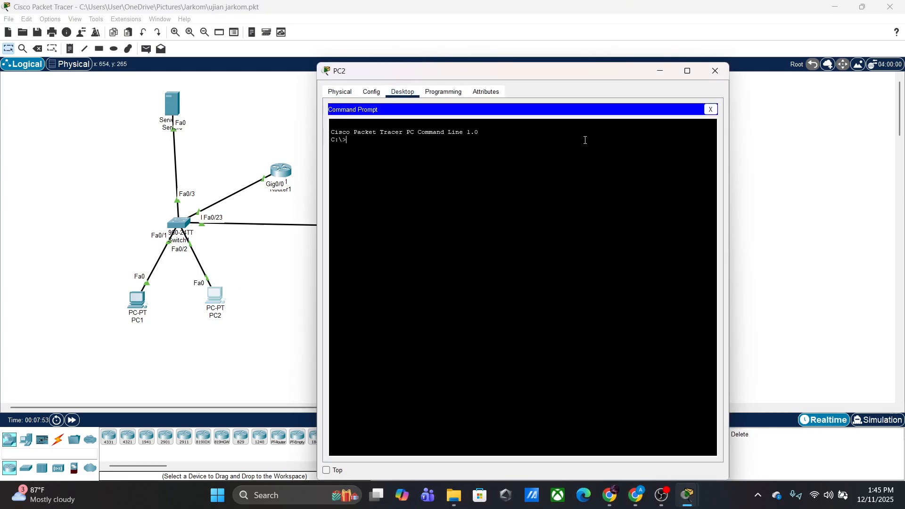
pyautogui.write('ping 192.168.30.11')
pyautogui.press('Return')
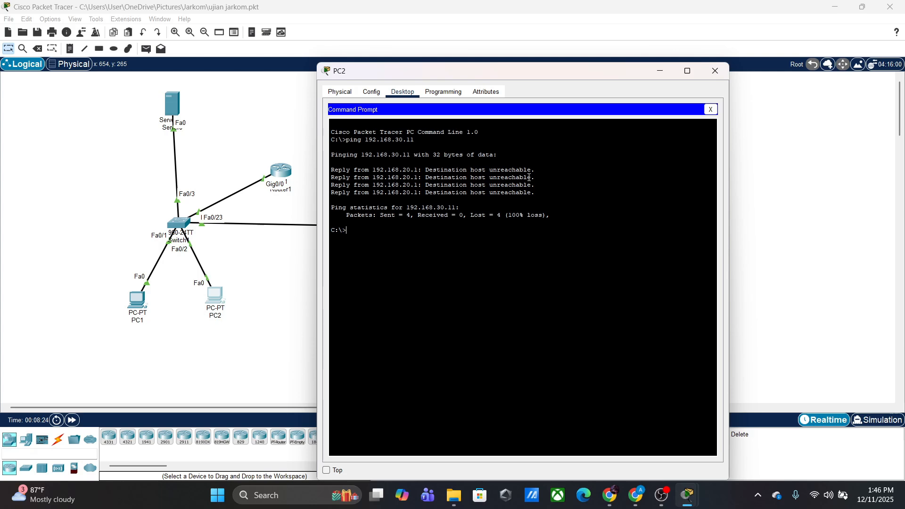
pyautogui.click(714, 71)
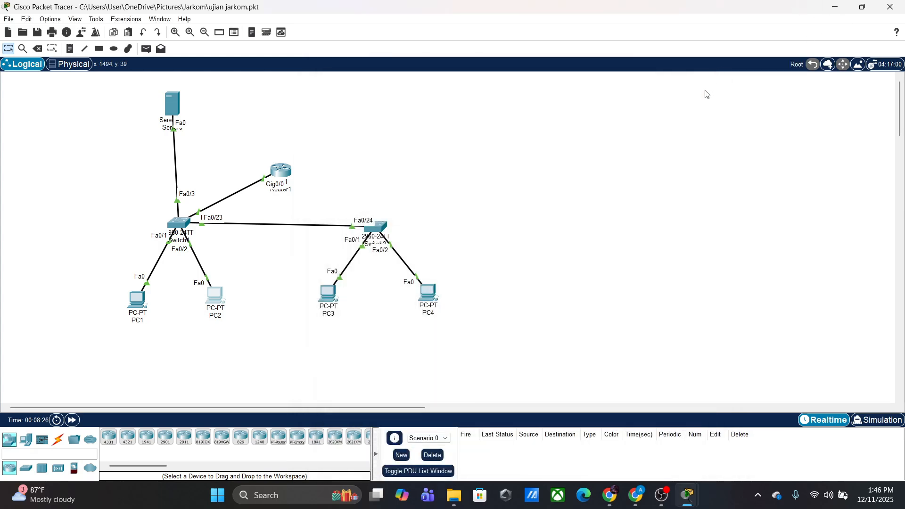